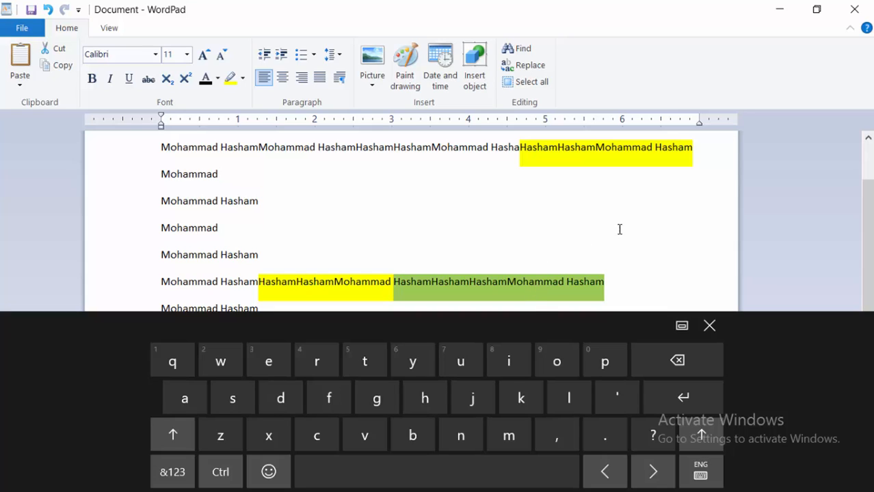
- Hide the on-screen keyboard and try the Bodoni MT Black and Baskerville Old Face fonts on the first two paragraphs
{"action": "left_click", "coordinate": [710, 326]}
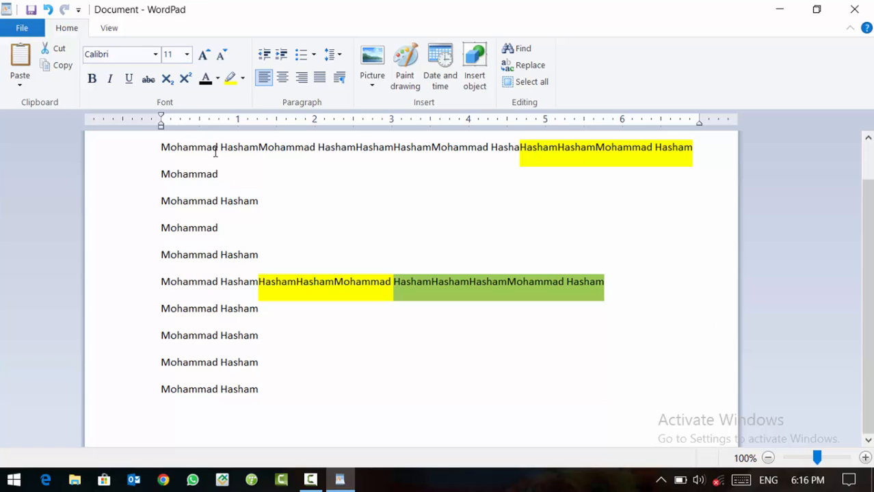
{"action": "left_click", "coordinate": [160, 166]}
{"action": "left_click_drag", "start_coordinate": [157, 179], "coordinate": [171, 190]}
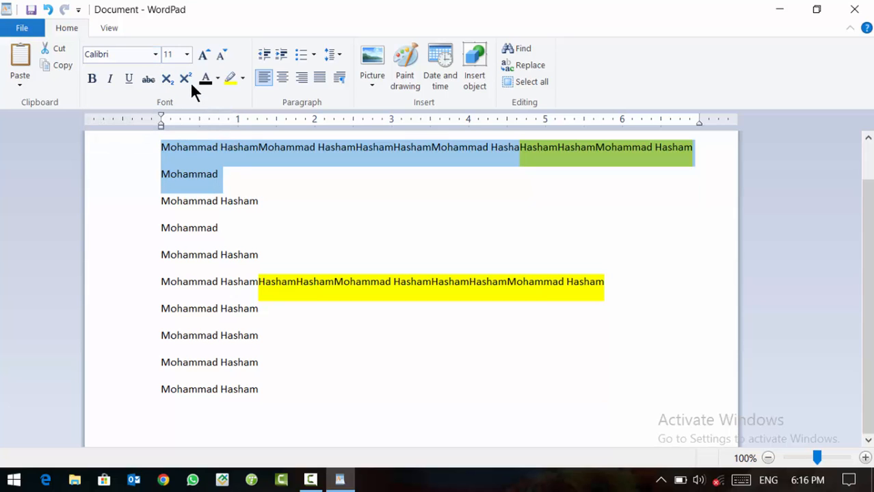
{"action": "left_click", "coordinate": [155, 53]}
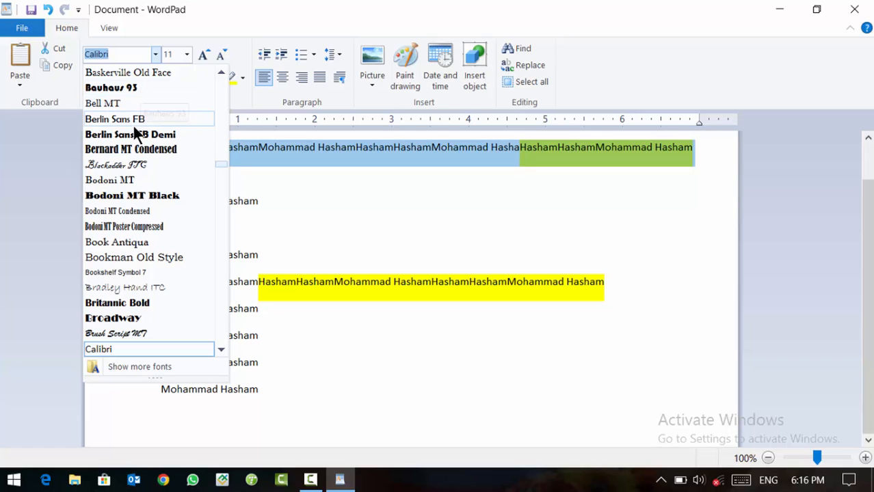
{"action": "left_click", "coordinate": [136, 195]}
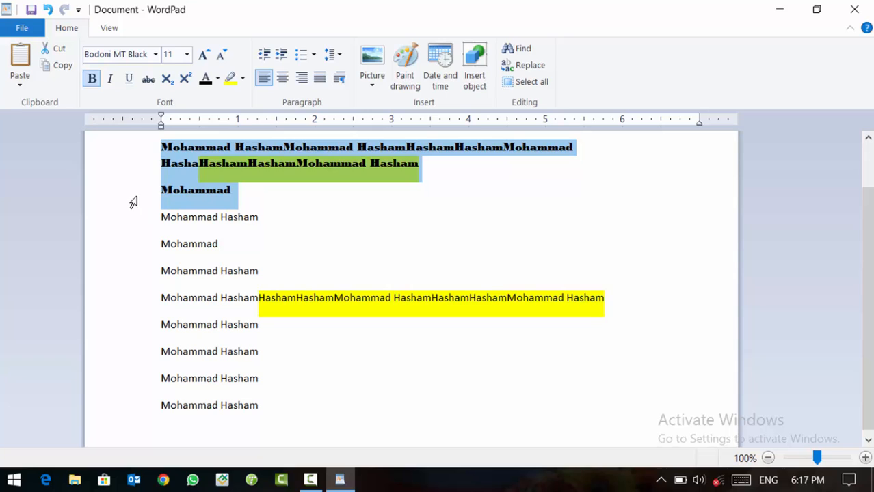
{"action": "left_click", "coordinate": [157, 54]}
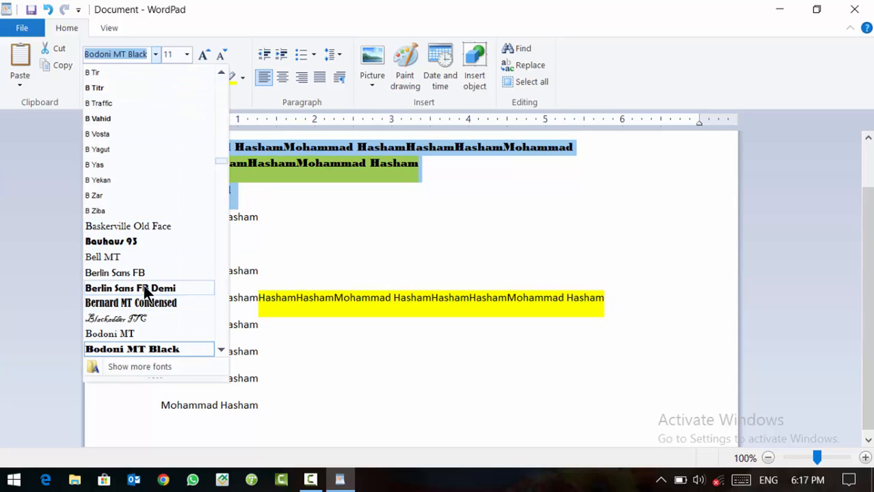
{"action": "left_click", "coordinate": [149, 226]}
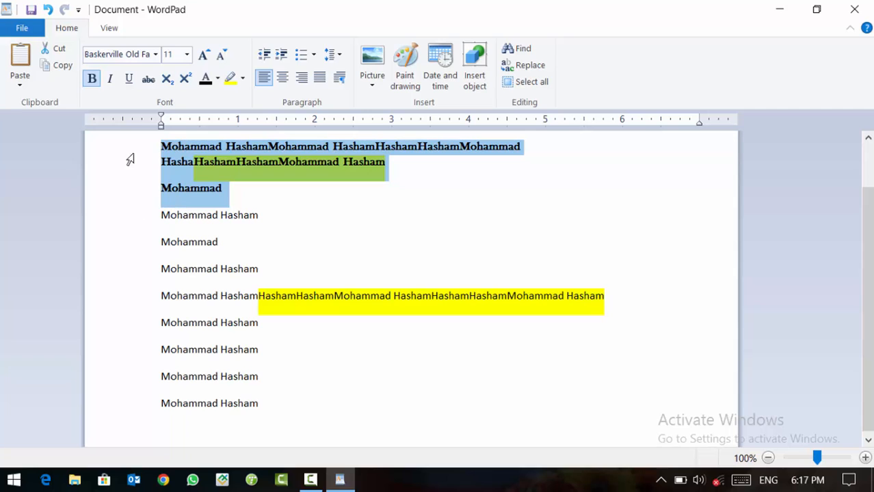
- Try bold formatting on the third and fourth paragraphs
{"action": "left_click_drag", "start_coordinate": [162, 216], "coordinate": [219, 249]}
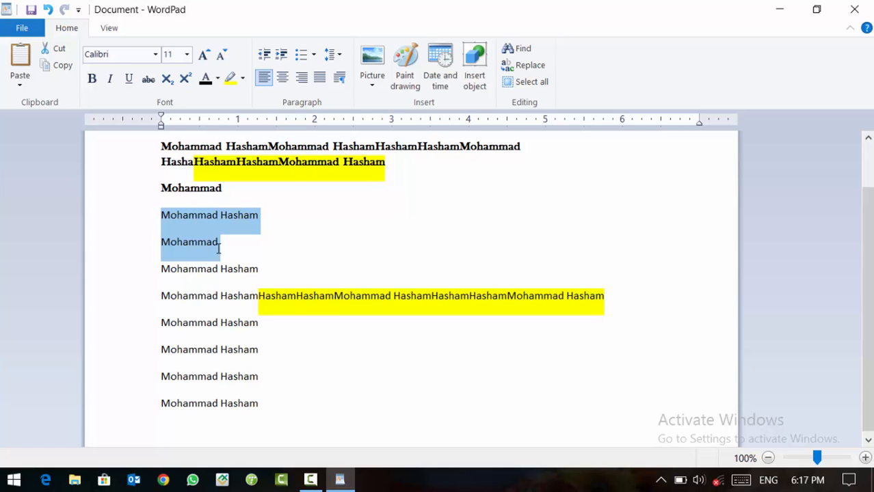
{"action": "key", "text": "ctrl+b"}
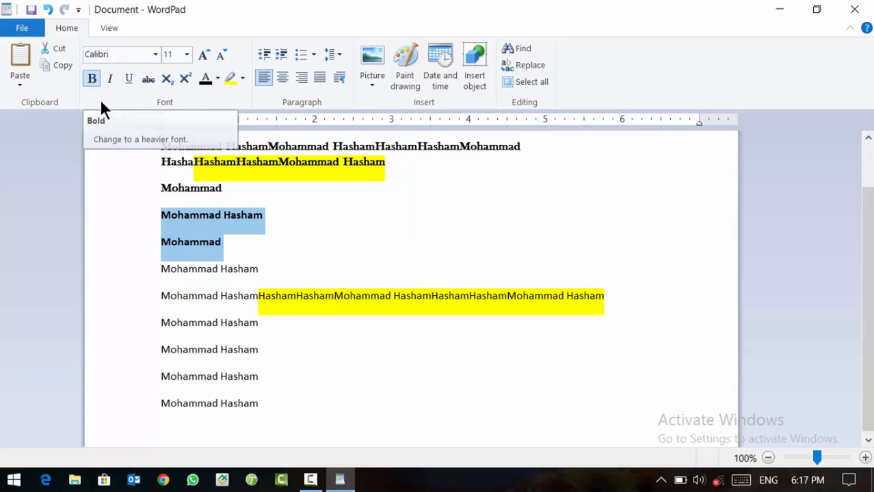
- Try italic formatting on the first two paragraphs and switch it off again
{"action": "left_click_drag", "start_coordinate": [164, 274], "coordinate": [245, 296]}
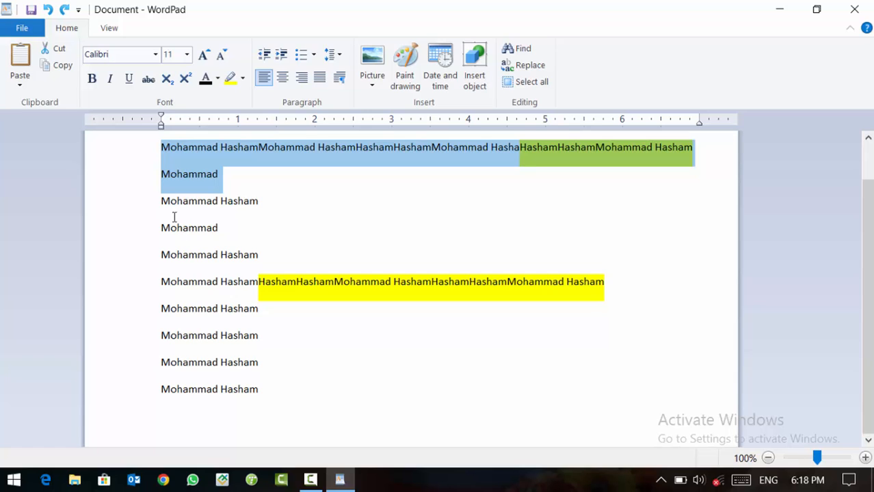
{"action": "left_click", "coordinate": [110, 79]}
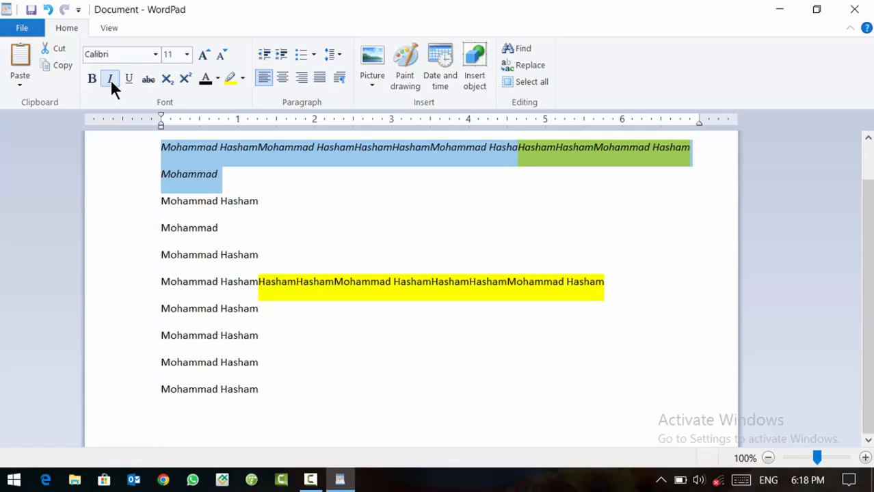
{"action": "left_click", "coordinate": [111, 81]}
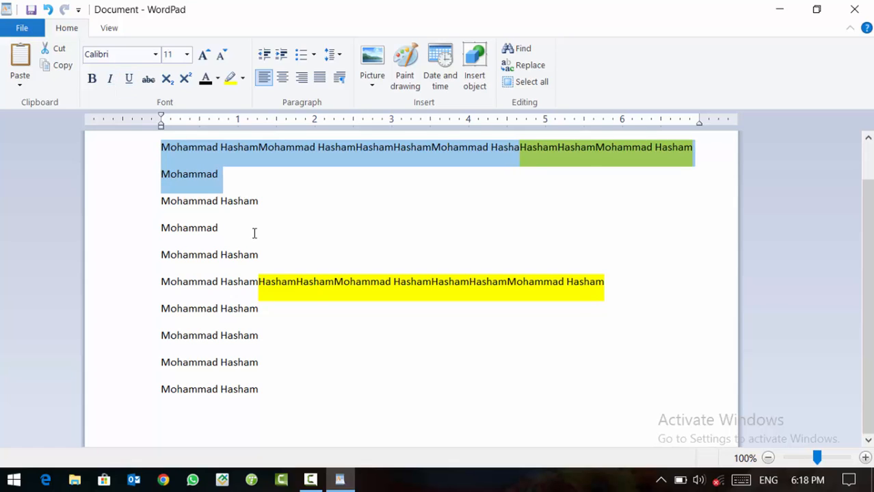
- Underline the full name in the third paragraph
{"action": "left_click_drag", "start_coordinate": [259, 204], "coordinate": [197, 214]}
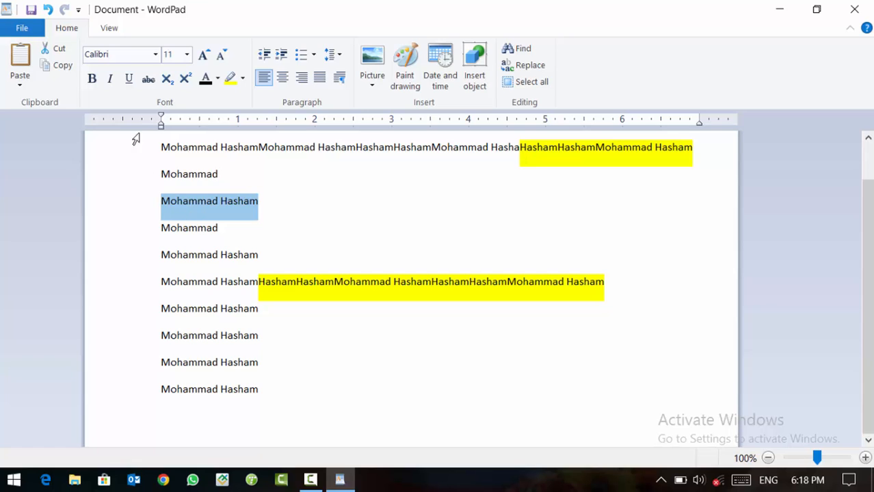
{"action": "left_click", "coordinate": [129, 76]}
{"action": "left_click", "coordinate": [129, 75]}
{"action": "left_click", "coordinate": [128, 75]}
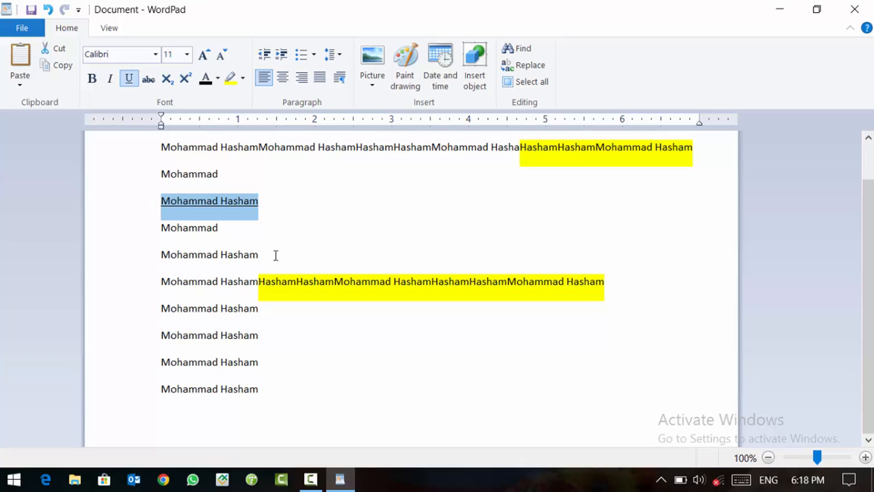
{"action": "left_click", "coordinate": [250, 258]}
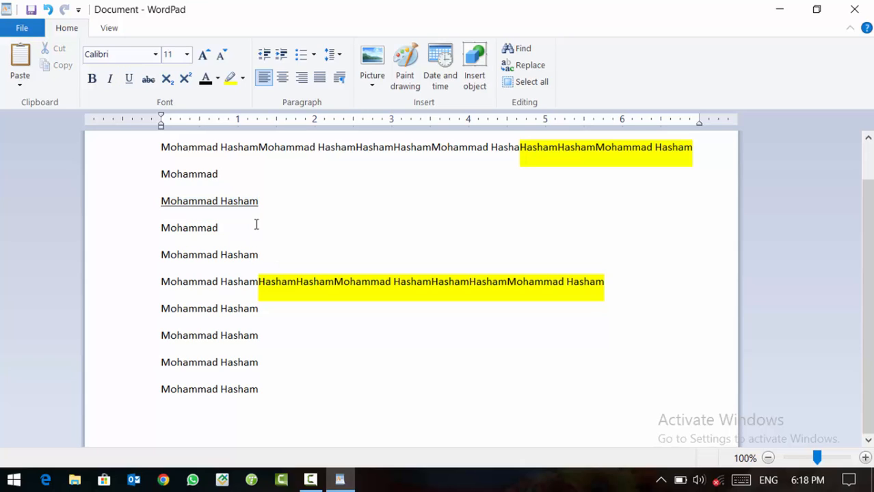
- Apply strikethrough to the whole first paragraph
{"action": "left_click_drag", "start_coordinate": [258, 205], "coordinate": [186, 198]}
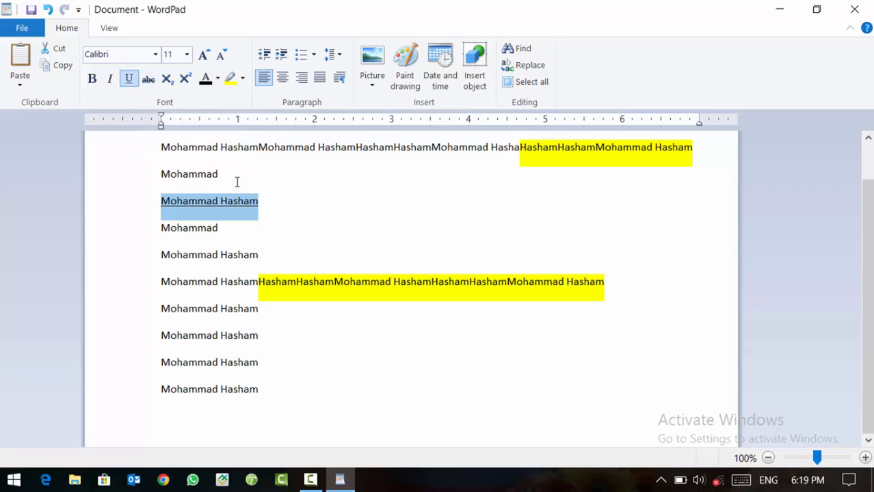
{"action": "left_click_drag", "start_coordinate": [165, 146], "coordinate": [696, 147]}
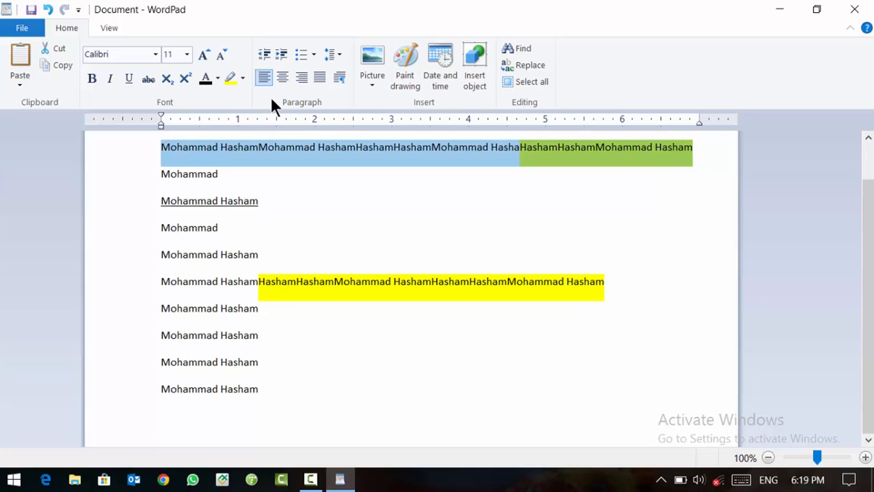
{"action": "left_click", "coordinate": [145, 82]}
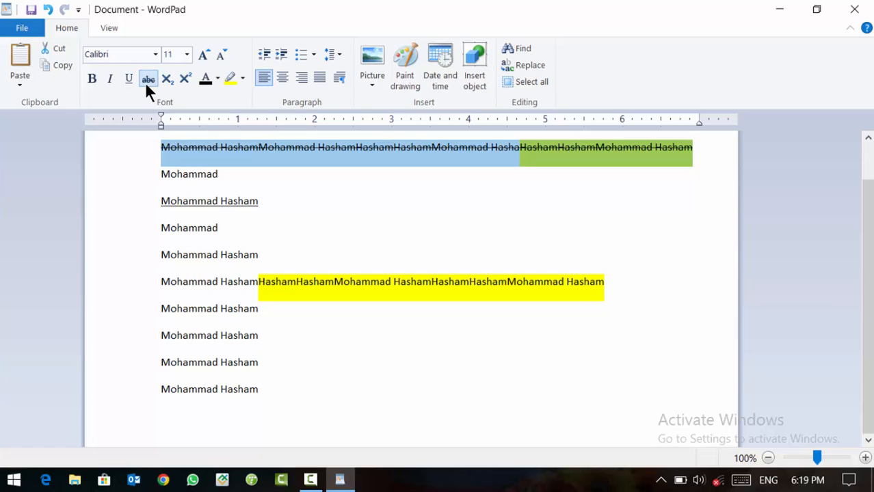
- Try a font size of 20 on the first paragraph and reduce it to 8
{"action": "left_click", "coordinate": [186, 54]}
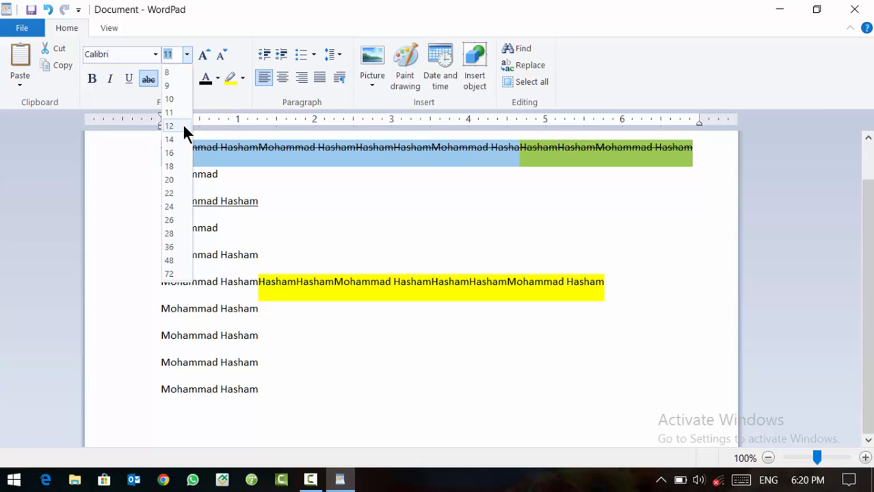
{"action": "left_click", "coordinate": [171, 181]}
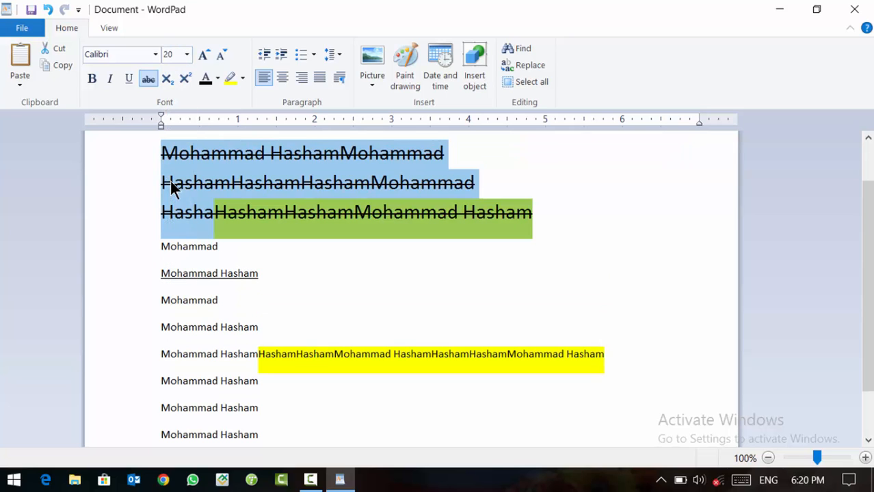
{"action": "left_click", "coordinate": [187, 54]}
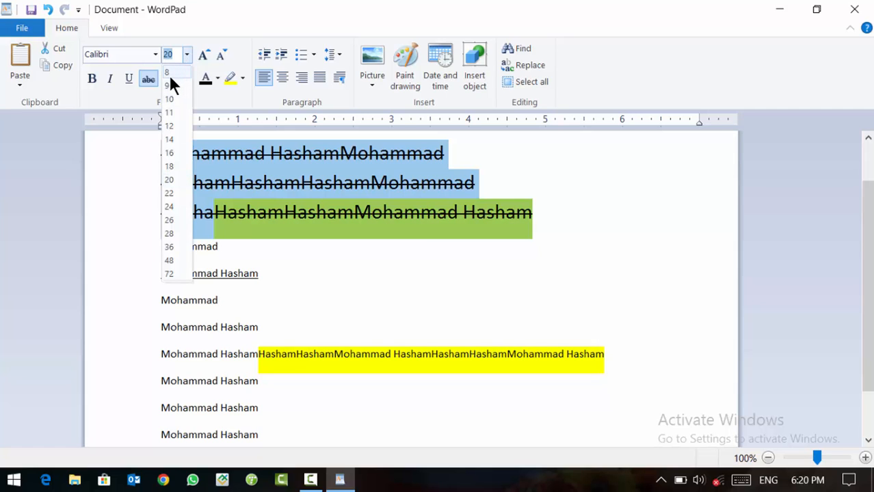
{"action": "left_click", "coordinate": [169, 73]}
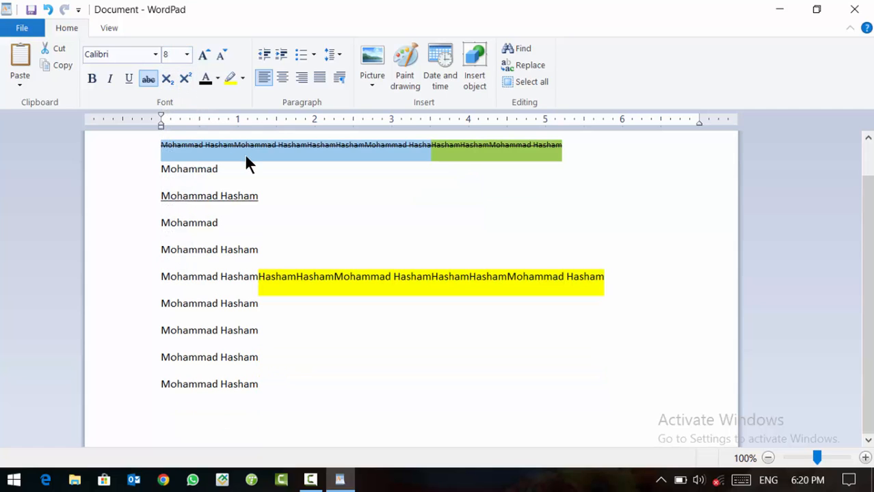
- Shrink the first paragraph's font incrementally down to size 4
{"action": "left_click", "coordinate": [221, 55]}
{"action": "left_click", "coordinate": [220, 55]}
{"action": "left_click", "coordinate": [222, 56]}
{"action": "left_click", "coordinate": [222, 55]}
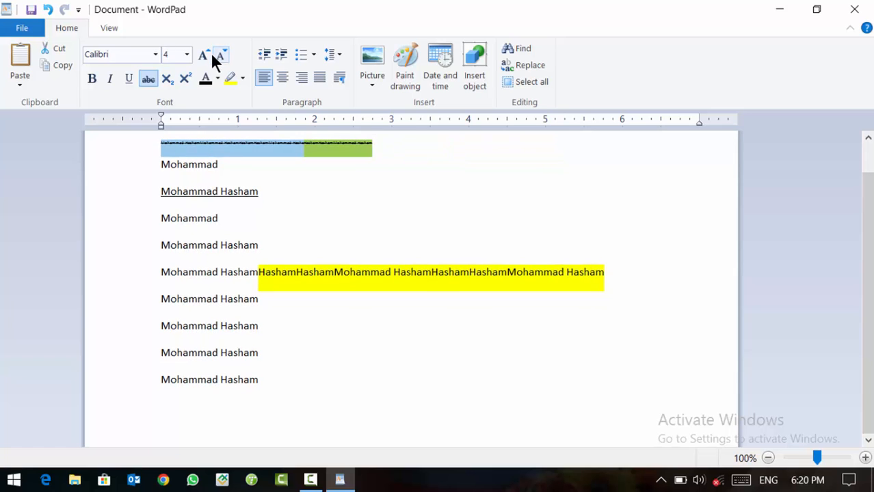
- Grow the first paragraph's font incrementally up to size 160
{"action": "left_click", "coordinate": [205, 55]}
{"action": "left_click", "coordinate": [205, 55]}
{"action": "left_click", "coordinate": [206, 54]}
{"action": "left_click", "coordinate": [205, 55]}
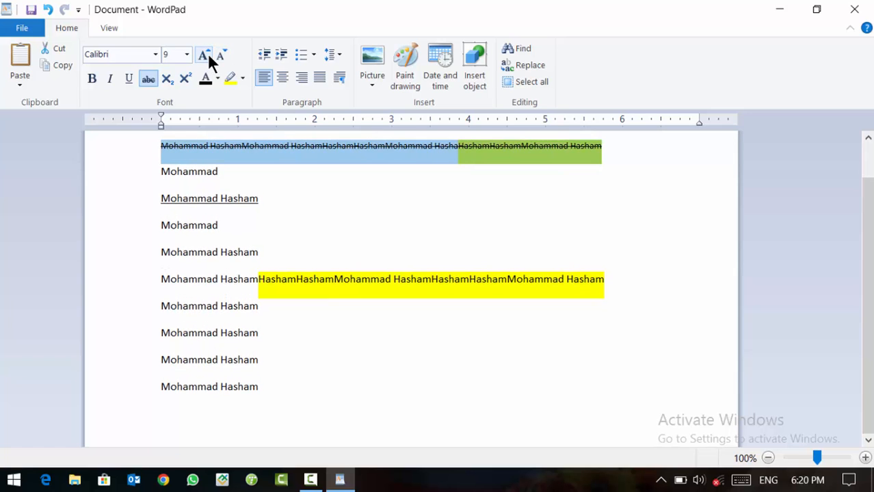
{"action": "left_click", "coordinate": [205, 55]}
{"action": "left_click", "coordinate": [205, 55]}
{"action": "left_click", "coordinate": [206, 55]}
{"action": "left_click", "coordinate": [206, 55]}
{"action": "left_click", "coordinate": [205, 55]}
{"action": "left_click", "coordinate": [205, 55]}
{"action": "left_click", "coordinate": [205, 55]}
{"action": "left_click", "coordinate": [207, 54]}
{"action": "left_click", "coordinate": [208, 54]}
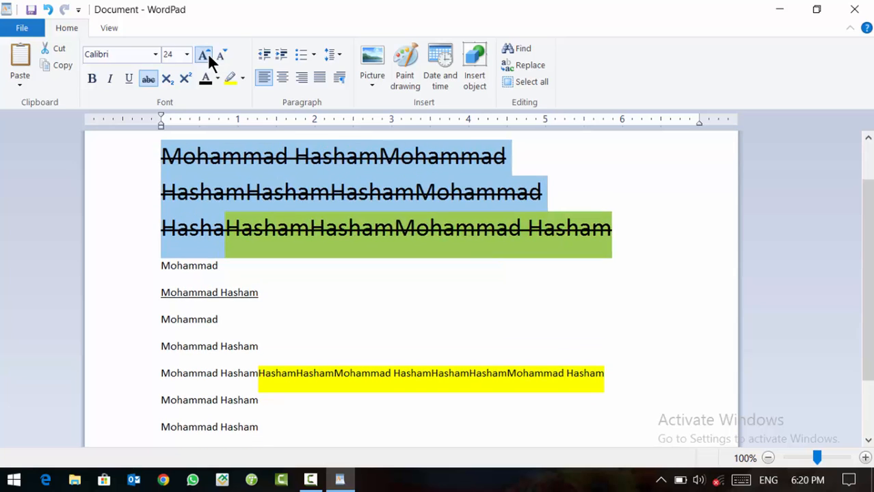
{"action": "left_click", "coordinate": [208, 54]}
{"action": "left_click", "coordinate": [208, 54]}
{"action": "left_click", "coordinate": [208, 54]}
{"action": "left_click", "coordinate": [208, 54]}
{"action": "left_click", "coordinate": [208, 54]}
{"action": "left_click", "coordinate": [208, 54]}
{"action": "left_click", "coordinate": [206, 55]}
{"action": "left_click", "coordinate": [205, 55]}
{"action": "left_click", "coordinate": [205, 54]}
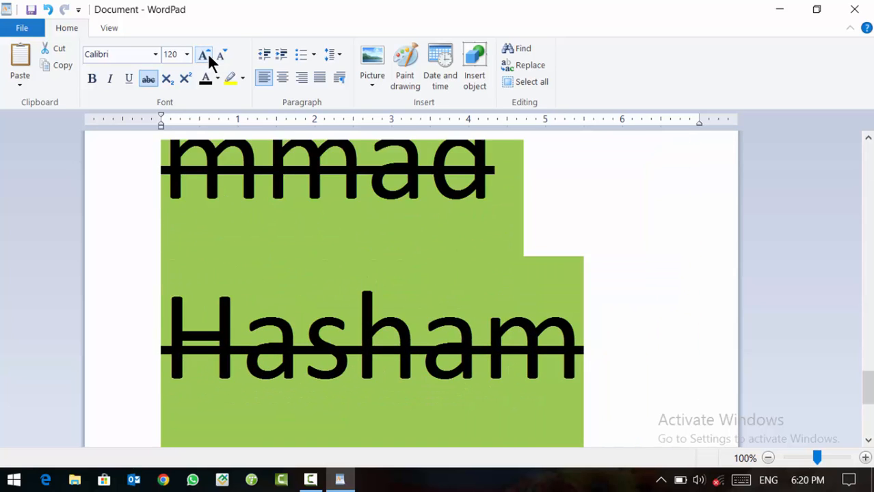
{"action": "left_click", "coordinate": [206, 55]}
{"action": "left_click", "coordinate": [205, 54]}
{"action": "left_click", "coordinate": [205, 55]}
{"action": "left_click", "coordinate": [205, 54]}
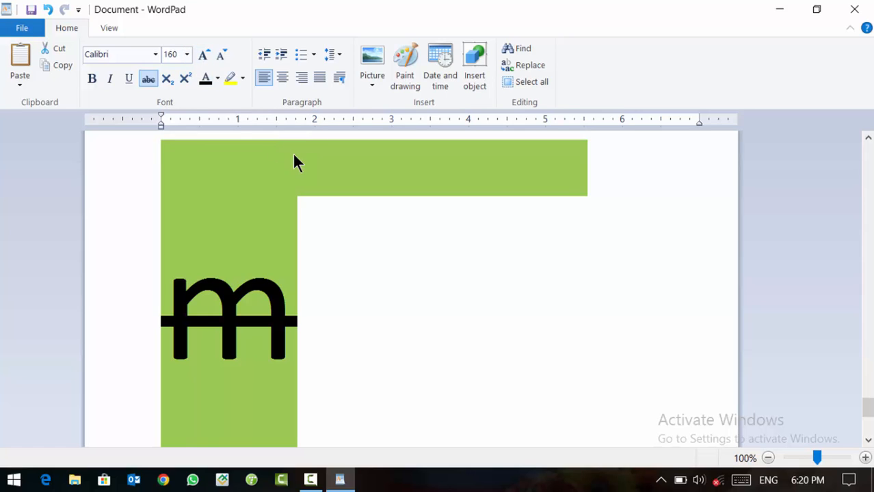
- Undo the font enlargements of the first paragraph back to size 18
{"action": "key", "text": "ctrl+z"}
{"action": "key", "text": "ctrl+z"}
{"action": "key", "text": "ctrl+z"}
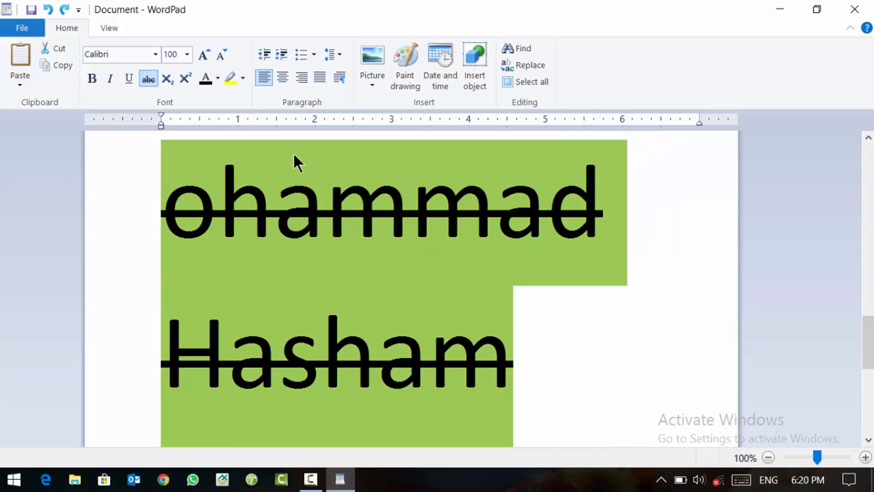
{"action": "key", "text": "ctrl+z"}
{"action": "key", "text": "ctrl+z"}
{"action": "key", "text": "ctrl+z"}
{"action": "key", "text": "ctrl+z"}
{"action": "key", "text": "ctrl+z"}
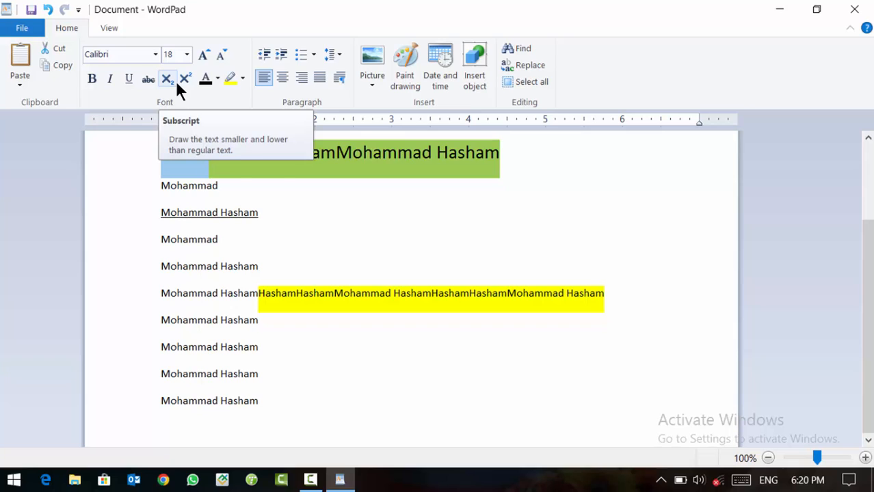
{"action": "key", "text": "ctrl+z"}
- Remove the underline from the third paragraph's name and the regular 2, leaving out the superscript 2
{"action": "left_click", "coordinate": [381, 244]}
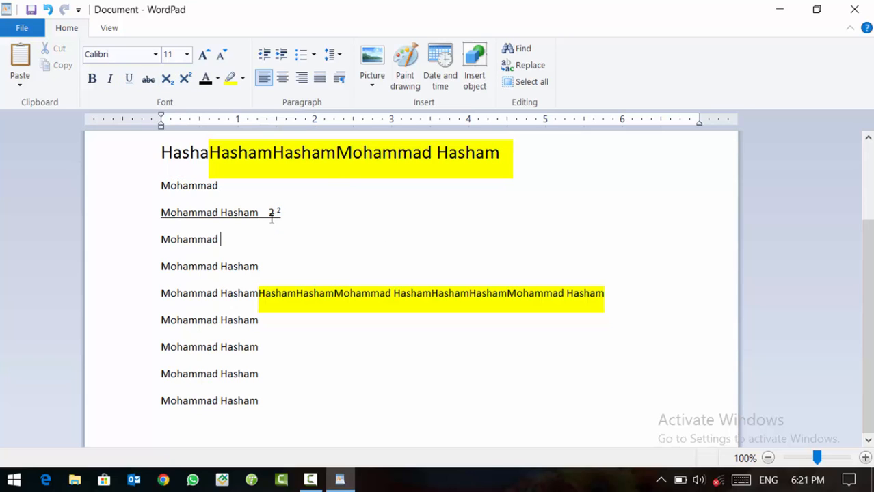
{"action": "left_click_drag", "start_coordinate": [273, 218], "coordinate": [190, 224]}
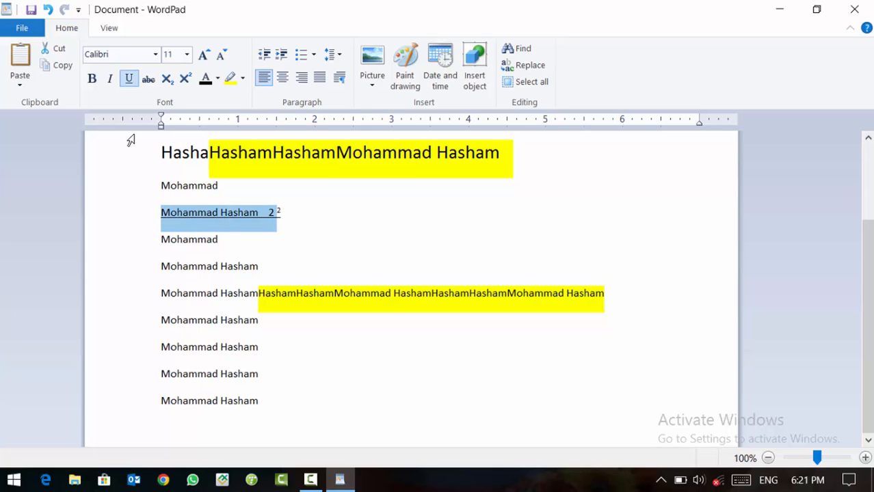
{"action": "left_click", "coordinate": [128, 80]}
{"action": "left_click", "coordinate": [306, 248]}
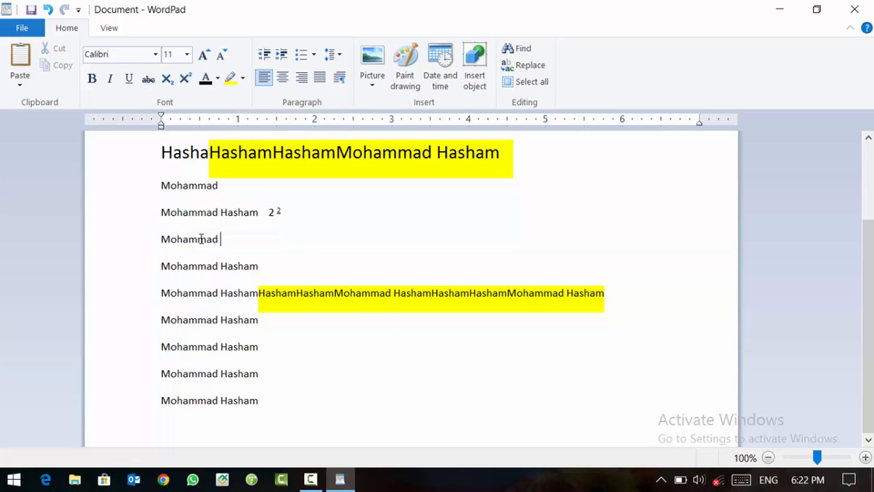
- Color the full name in the third paragraph red and enlarge it to font size 14
{"action": "left_click", "coordinate": [169, 216]}
{"action": "left_click_drag", "start_coordinate": [170, 216], "coordinate": [262, 226]}
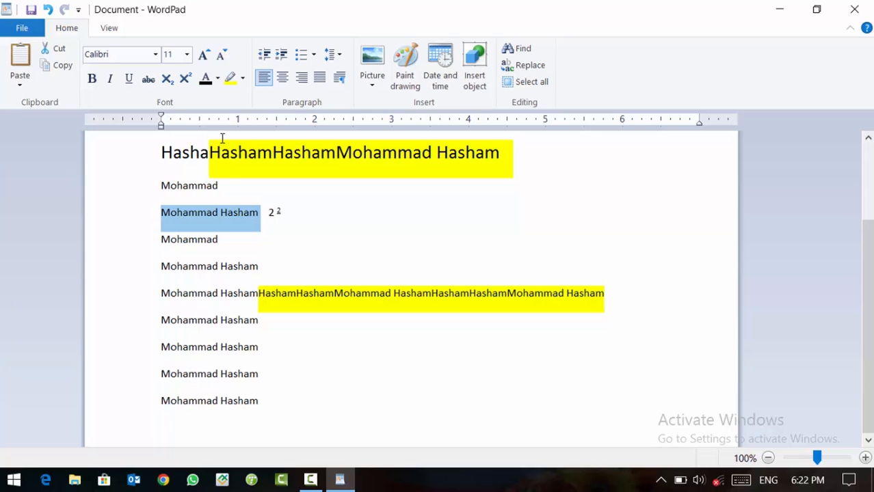
{"action": "left_click", "coordinate": [218, 78]}
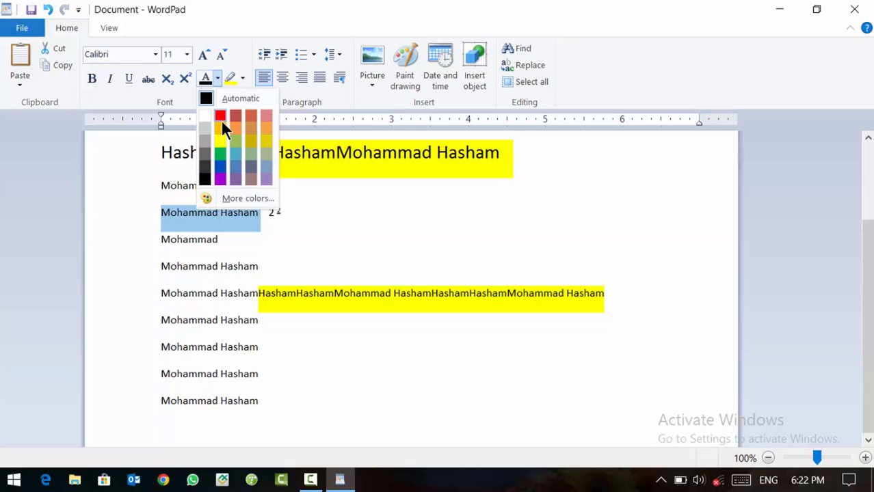
{"action": "left_click", "coordinate": [221, 121]}
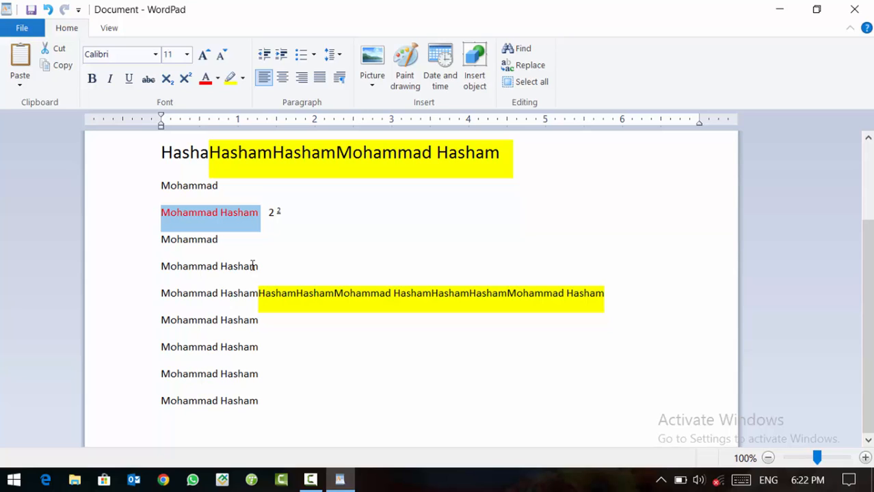
{"action": "left_click", "coordinate": [203, 57]}
{"action": "left_click", "coordinate": [203, 56]}
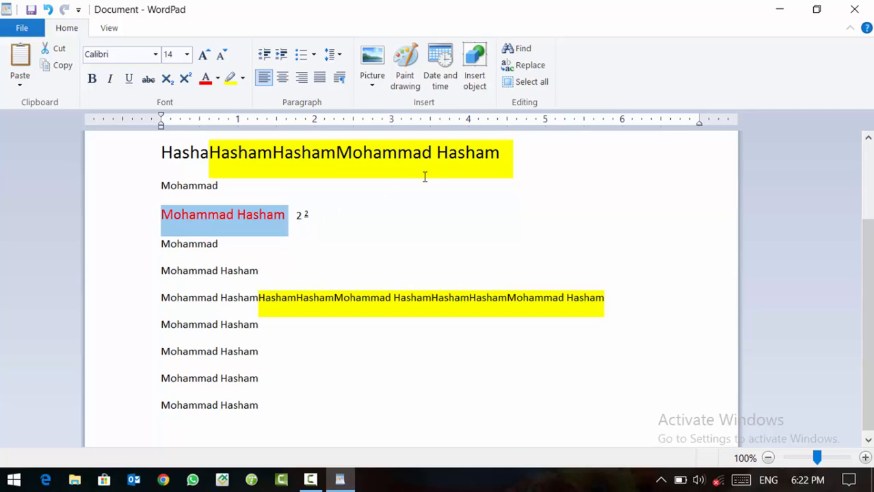
- Remove the yellow highlight from the last line of the first paragraph
{"action": "left_click_drag", "start_coordinate": [516, 159], "coordinate": [206, 203]}
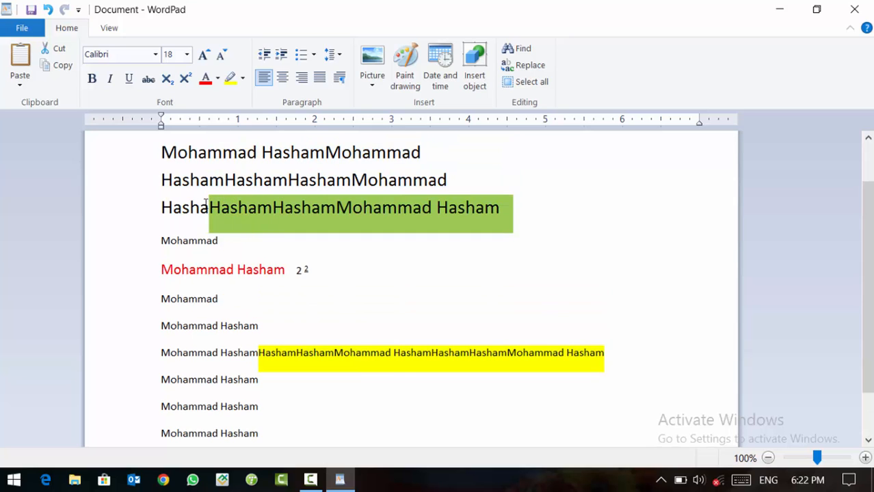
{"action": "left_click", "coordinate": [243, 76]}
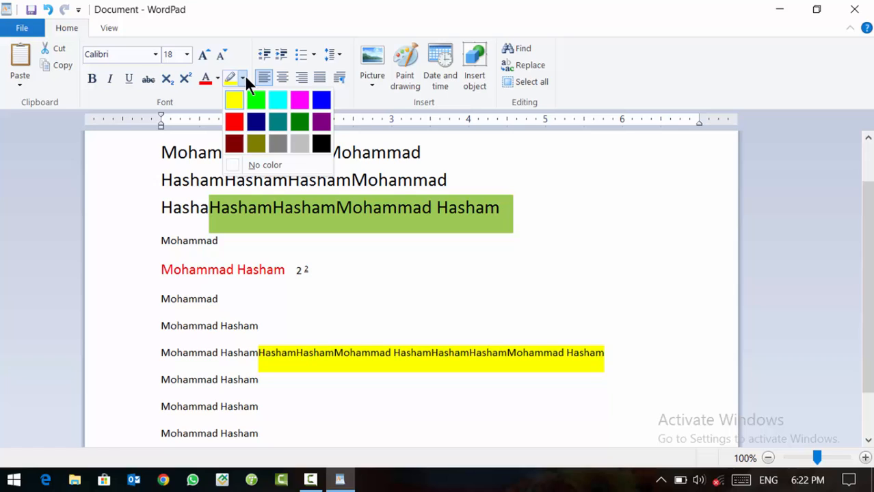
{"action": "left_click", "coordinate": [236, 163]}
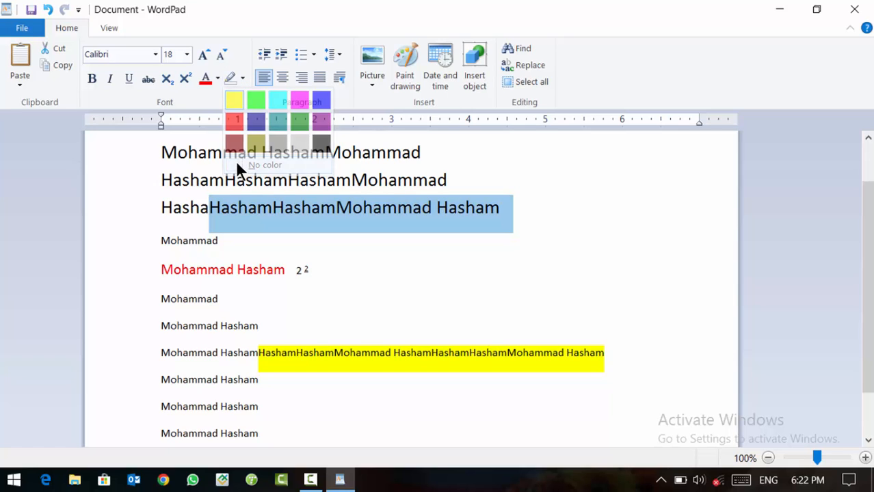
{"action": "left_click", "coordinate": [409, 253]}
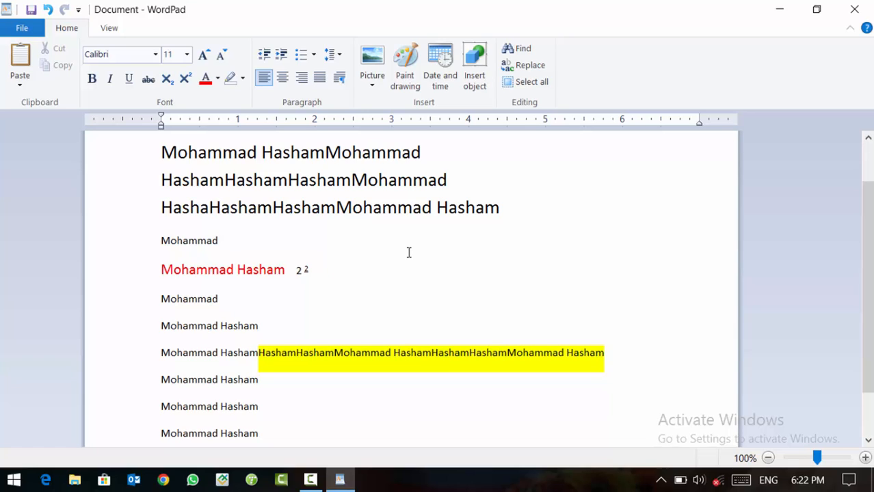
- Clear the yellow highlight from the long line of repeated names in the lower part of the document
{"action": "left_click_drag", "start_coordinate": [608, 356], "coordinate": [257, 348]}
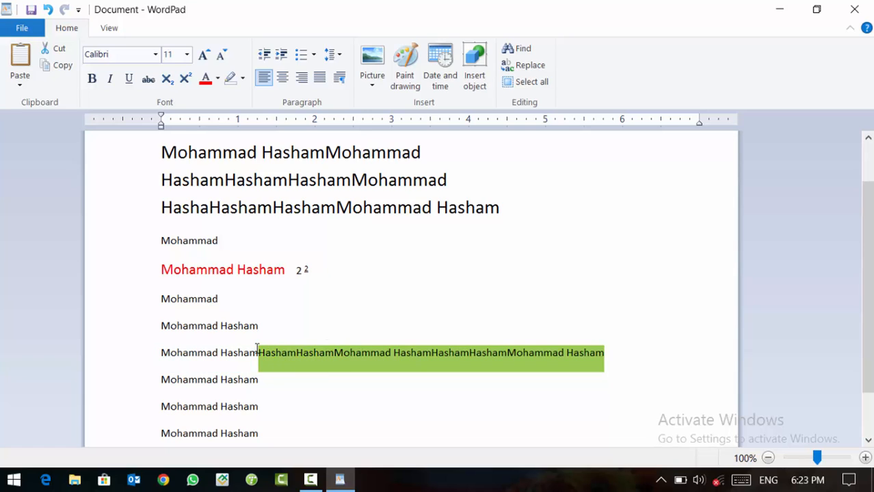
{"action": "left_click", "coordinate": [242, 77]}
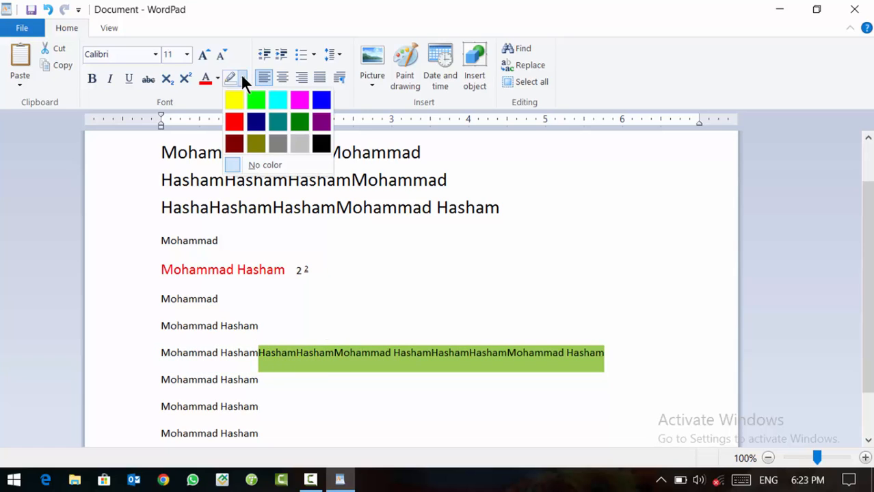
{"action": "left_click", "coordinate": [231, 169]}
{"action": "left_click", "coordinate": [481, 294]}
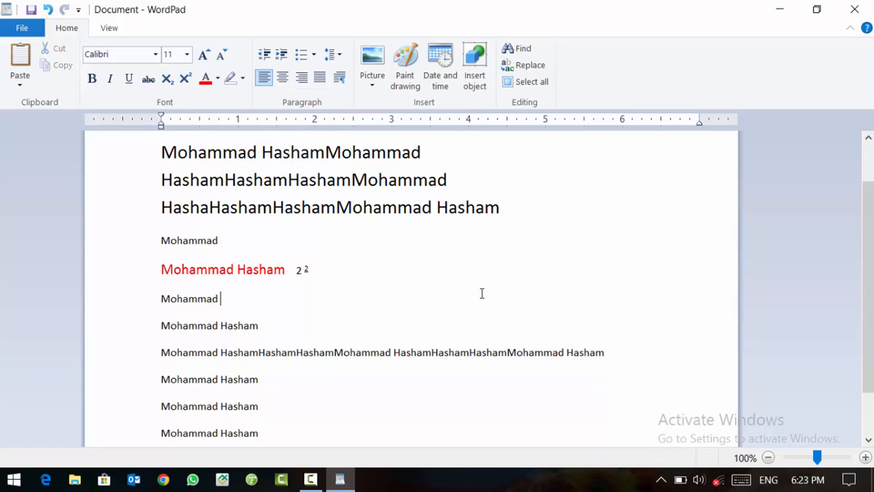
- Highlight the entire last line of the first paragraph in dark blue
{"action": "left_click_drag", "start_coordinate": [501, 207], "coordinate": [353, 218]}
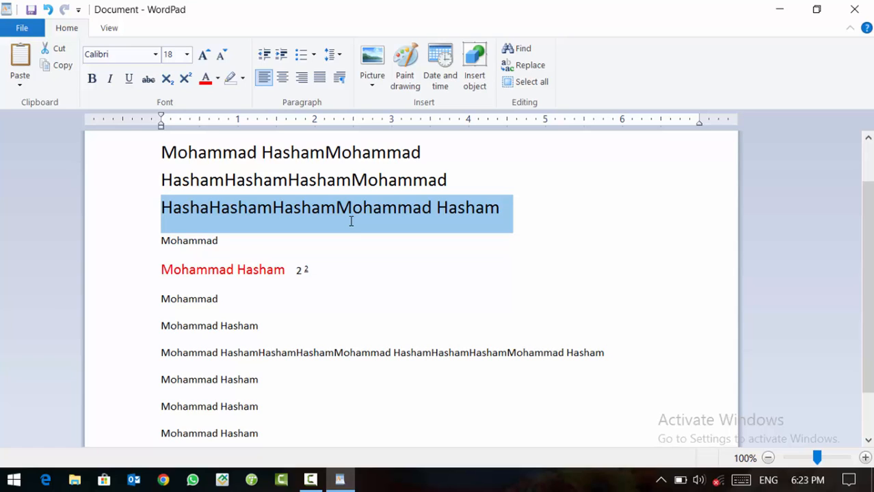
{"action": "left_click", "coordinate": [240, 80]}
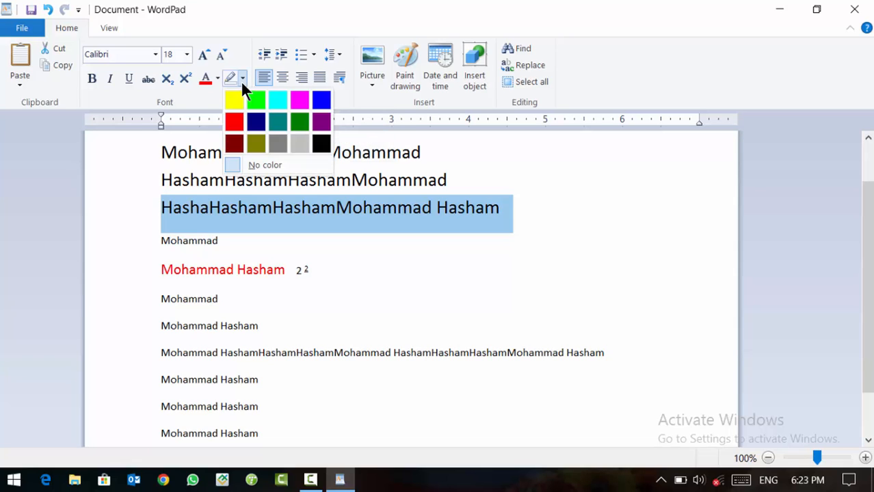
{"action": "left_click", "coordinate": [258, 121]}
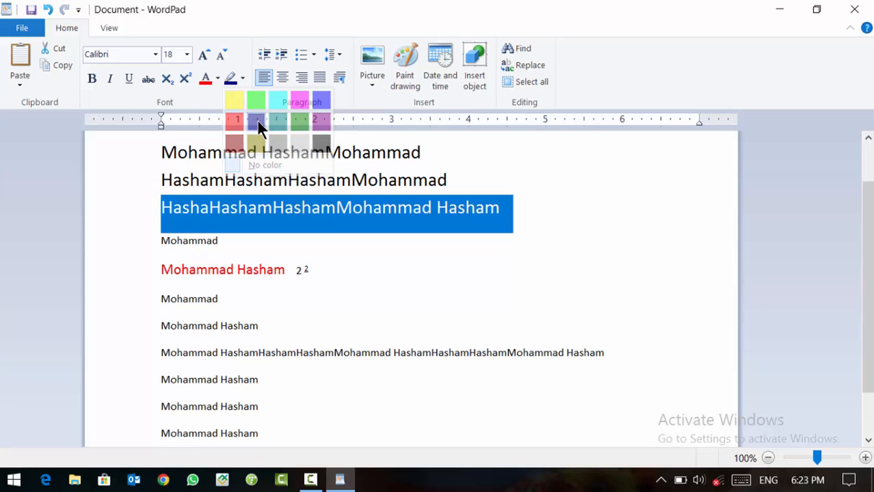
{"action": "left_click", "coordinate": [393, 286]}
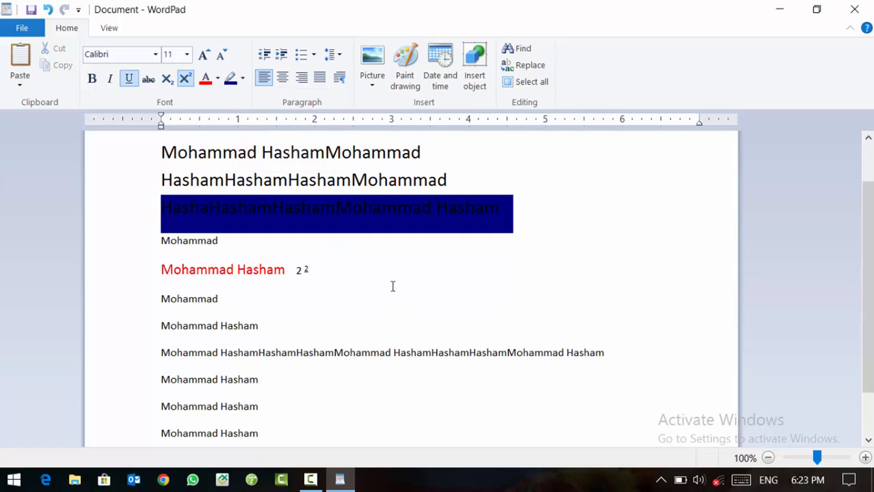